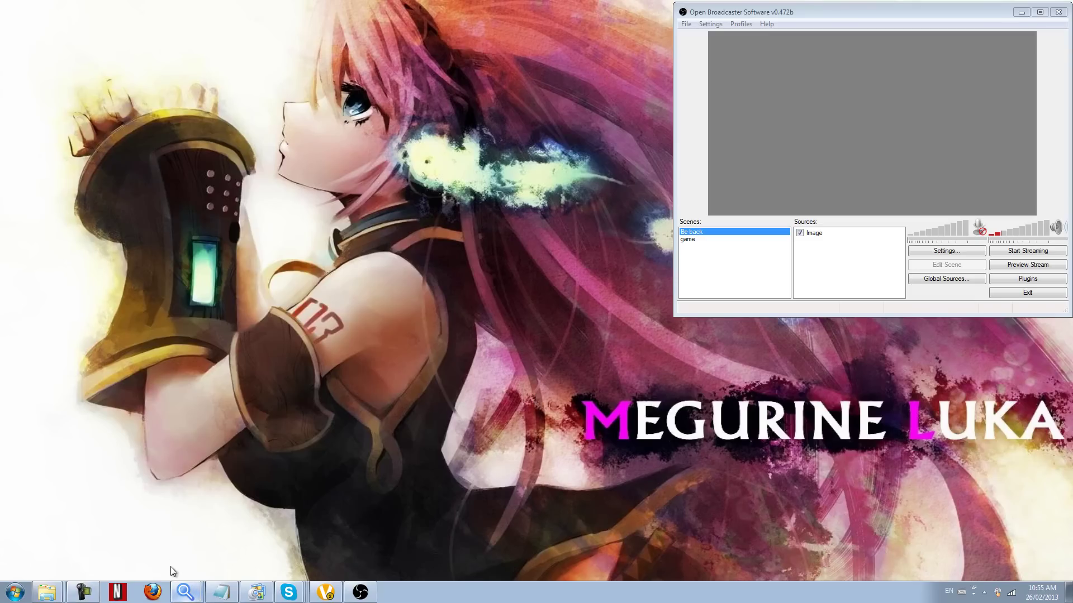
# Step: Switch to the browser and start a new live event from the YouTube channel's live events in Video Manager
pyautogui.click(185, 593)
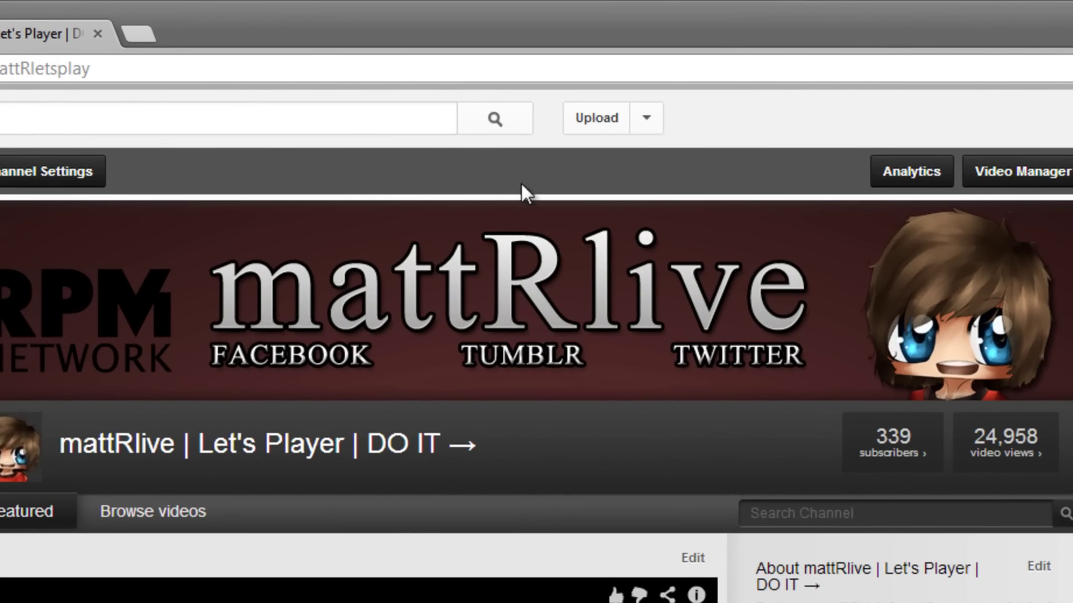
pyautogui.click(645, 126)
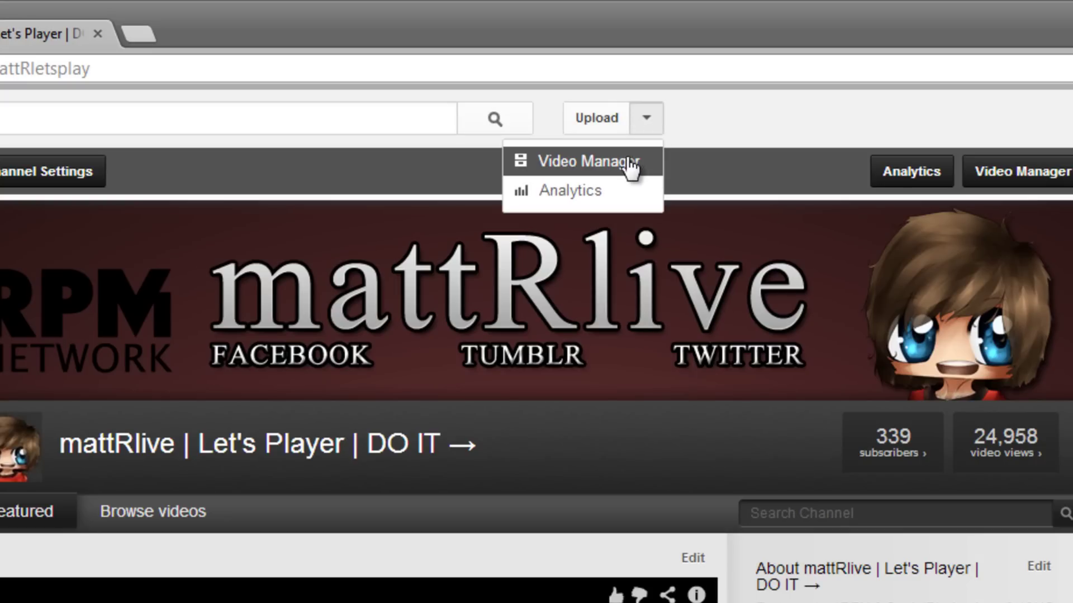
pyautogui.click(597, 161)
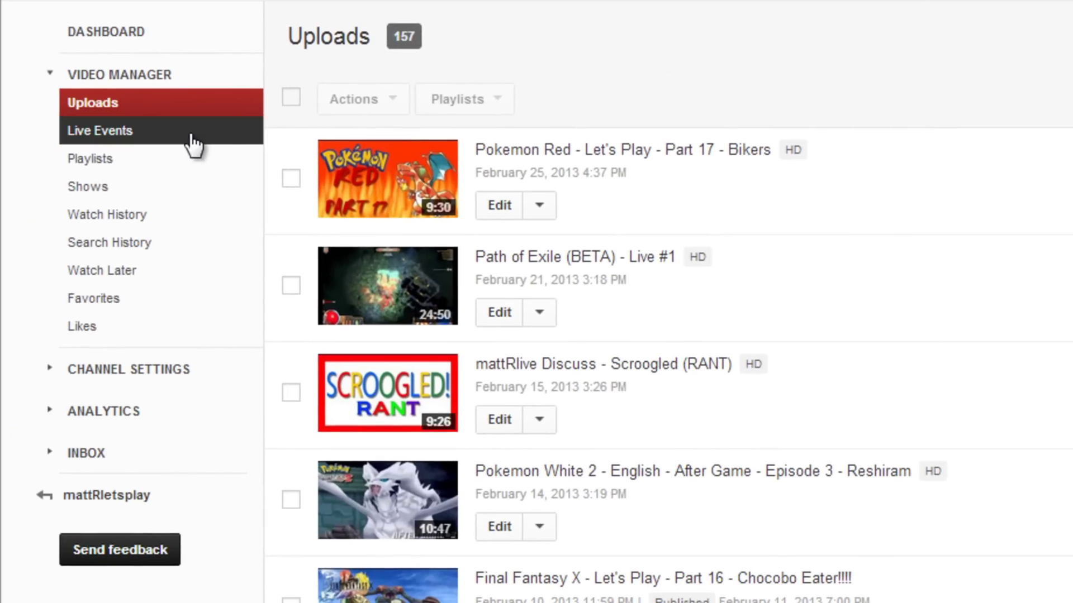
pyautogui.click(192, 140)
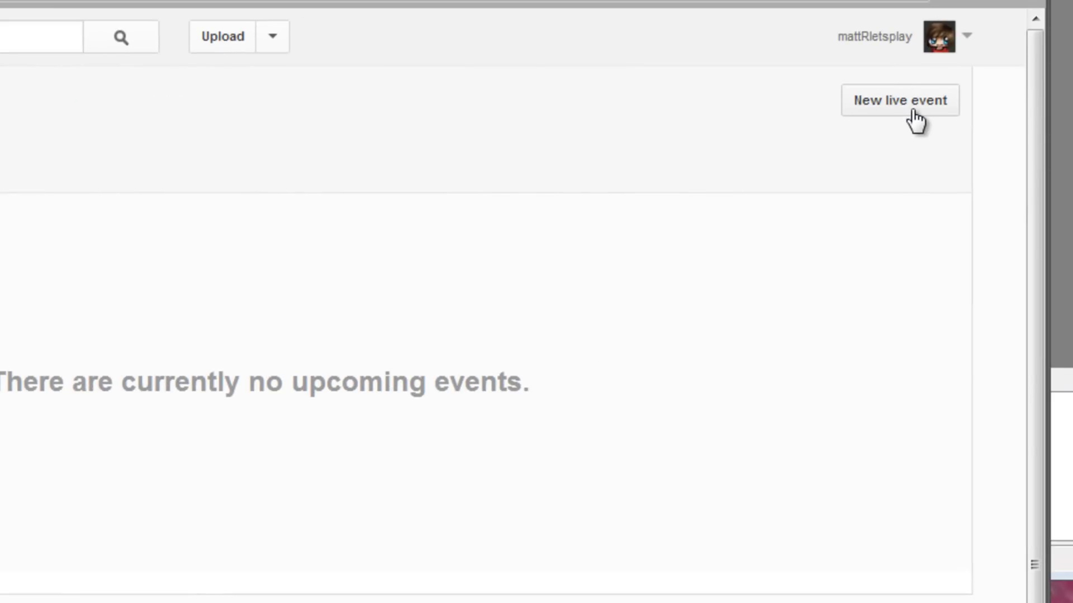
pyautogui.click(912, 110)
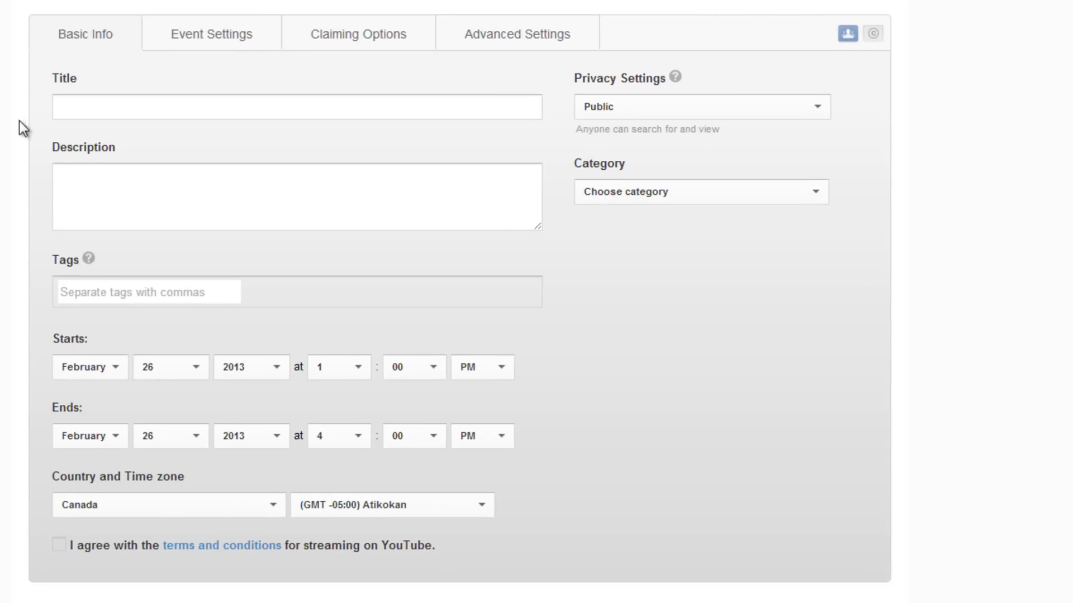
# Step: Enter TEST as the event's title, description and tag, and agree to the streaming terms and conditions
pyautogui.click(257, 115)
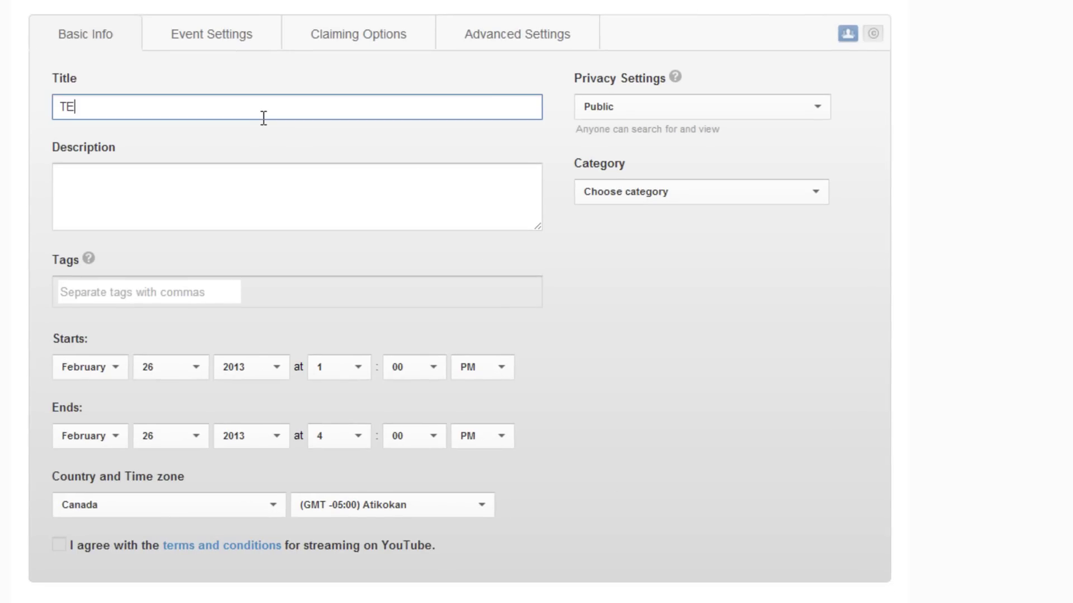
pyautogui.press('Tab')
pyautogui.write('TES')
pyautogui.press('Tab')
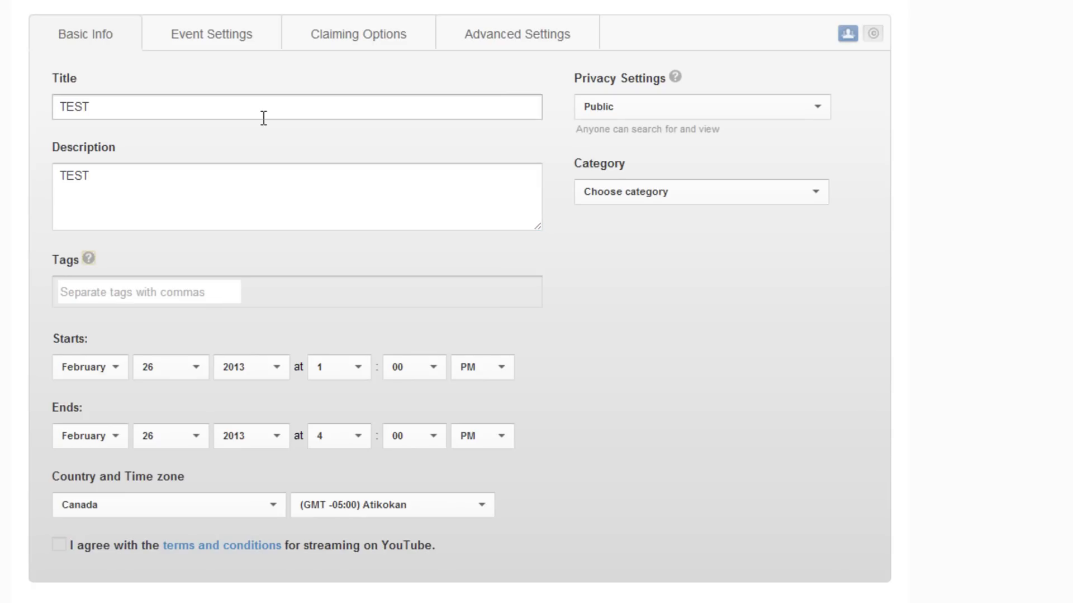
pyautogui.click(134, 292)
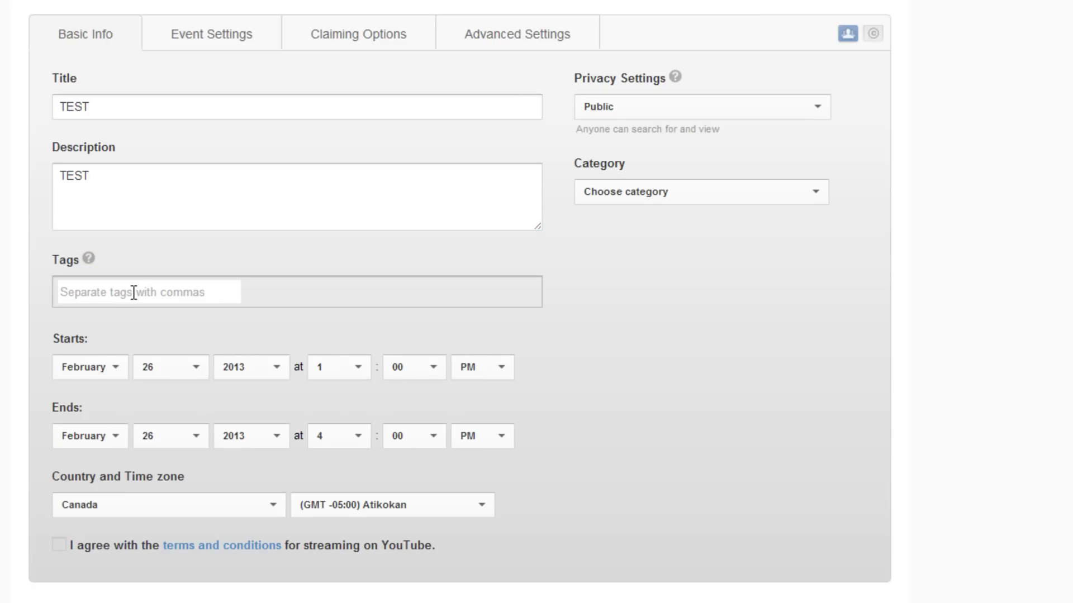
pyautogui.write('TEST')
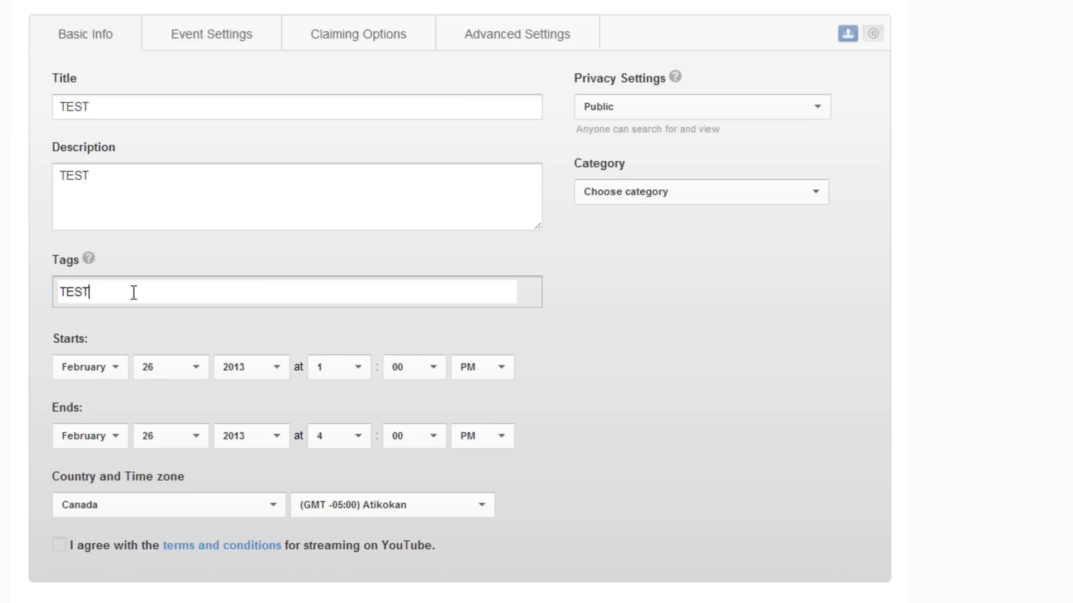
pyautogui.click(59, 545)
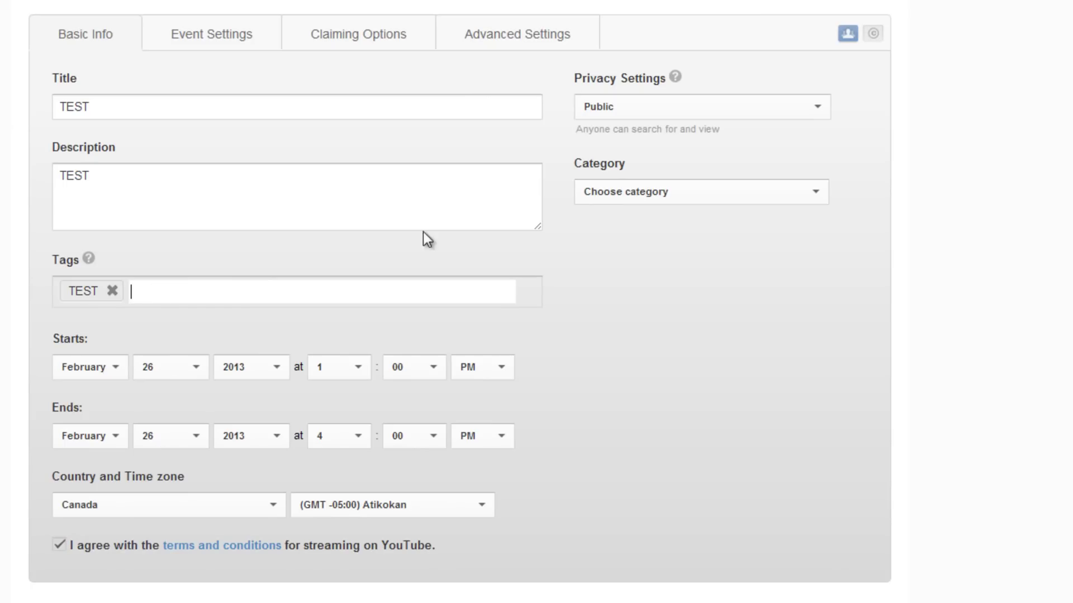
# Step: Set the event's privacy to Private and its category to Gaming
pyautogui.click(624, 114)
pyautogui.click(631, 149)
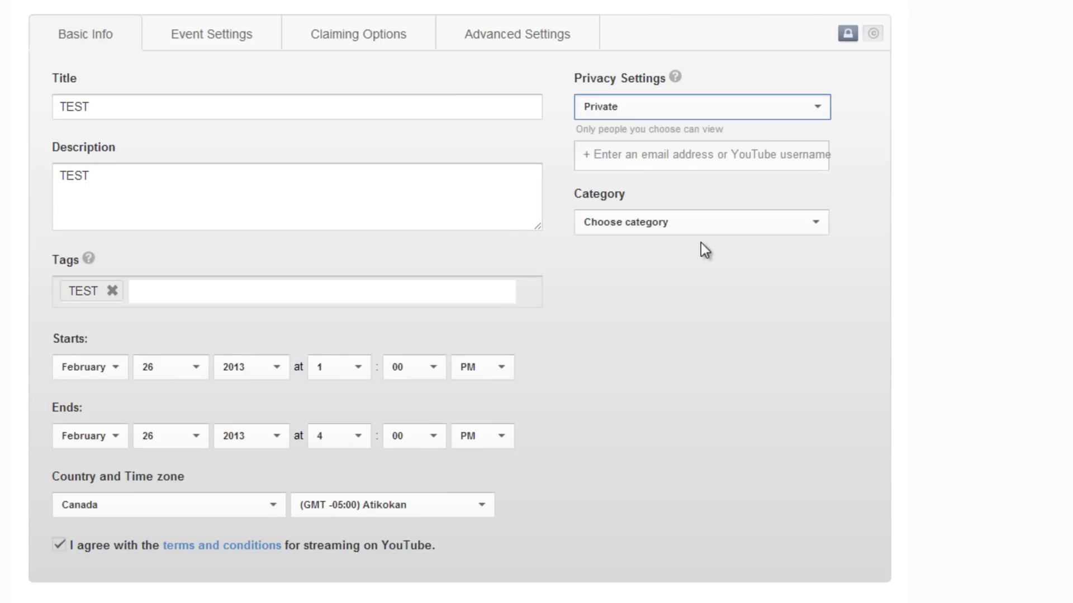
pyautogui.click(702, 224)
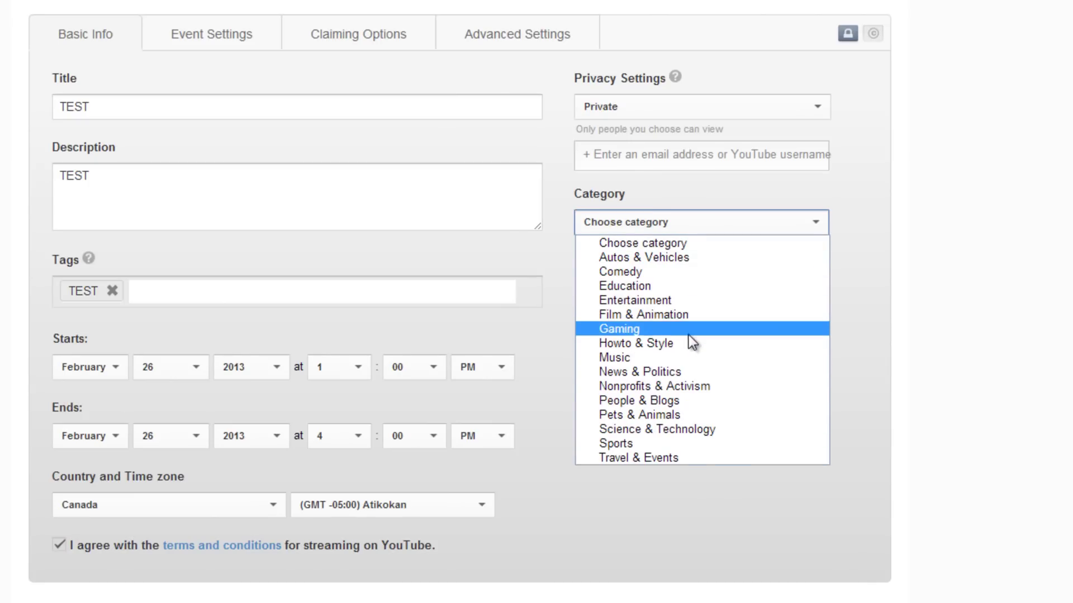
pyautogui.click(625, 331)
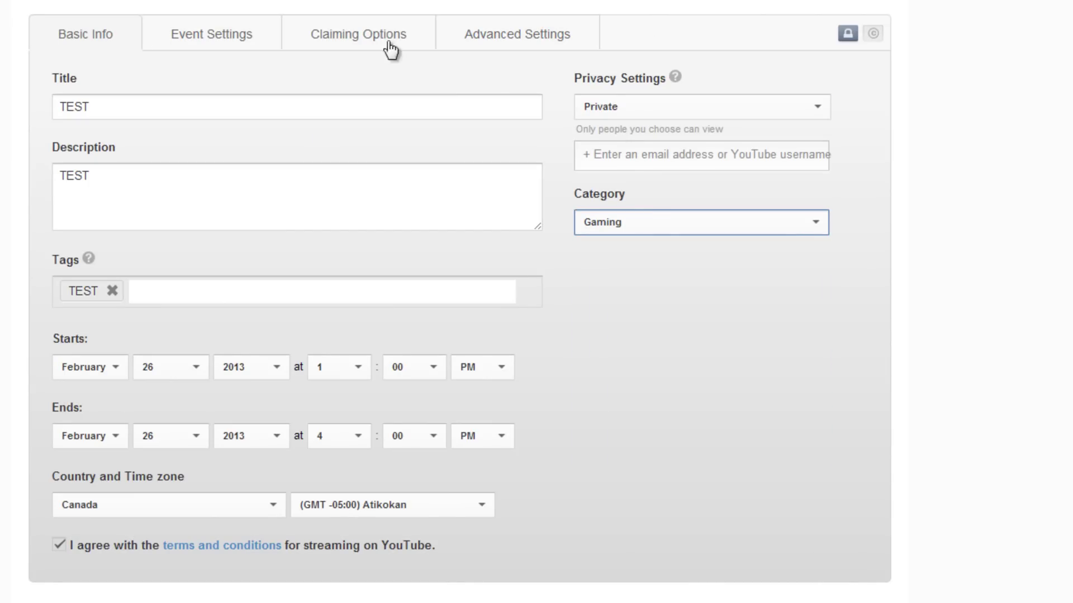
# Step: Disable automatic recording for the event and review its claiming options and advanced settings
pyautogui.click(262, 39)
pyautogui.click(60, 120)
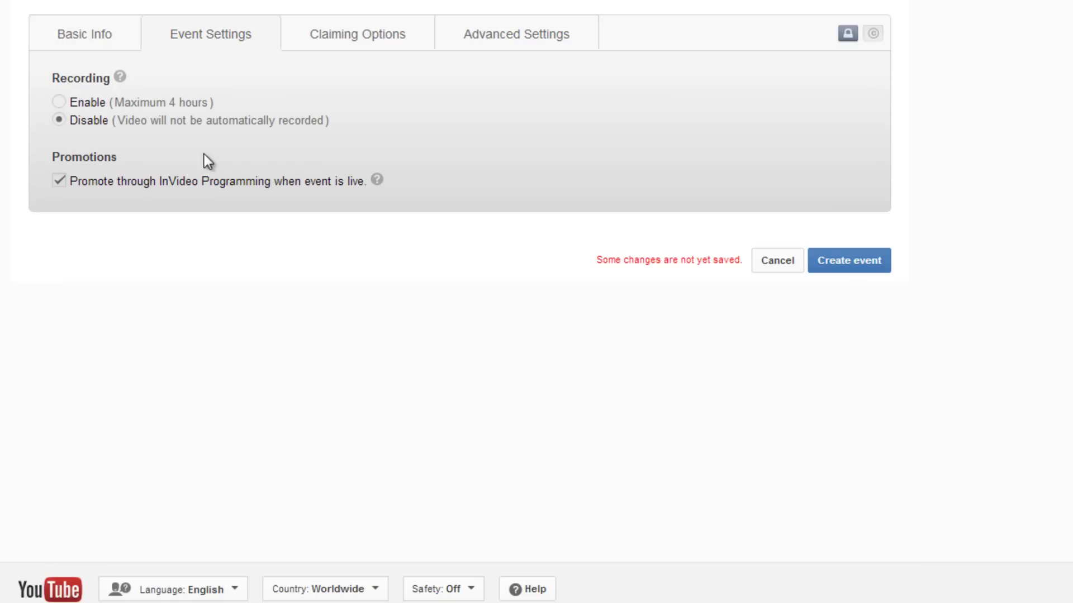
pyautogui.click(351, 52)
pyautogui.click(506, 48)
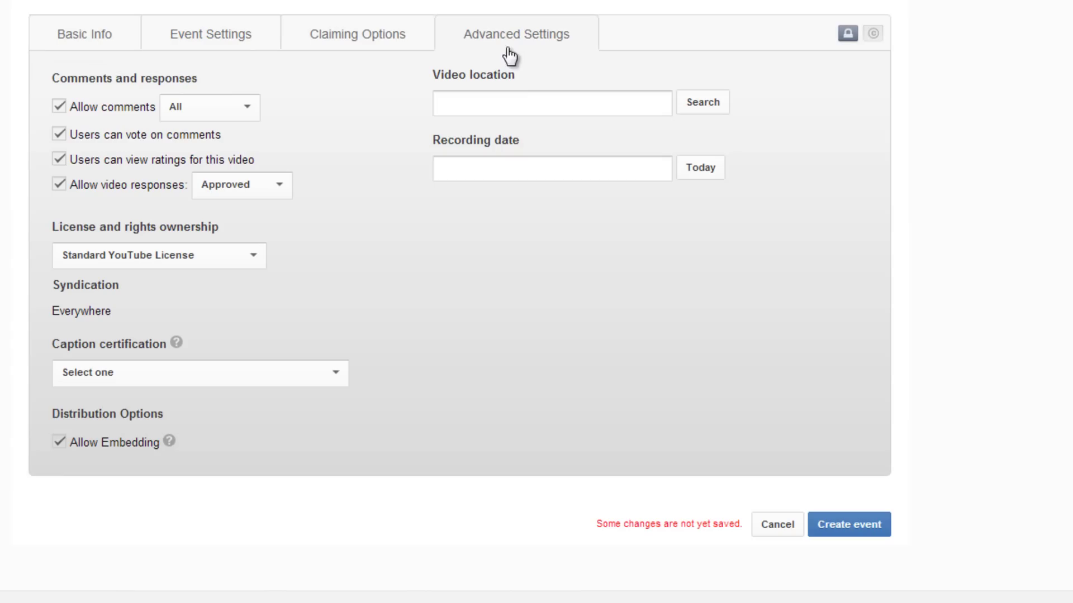
pyautogui.click(96, 37)
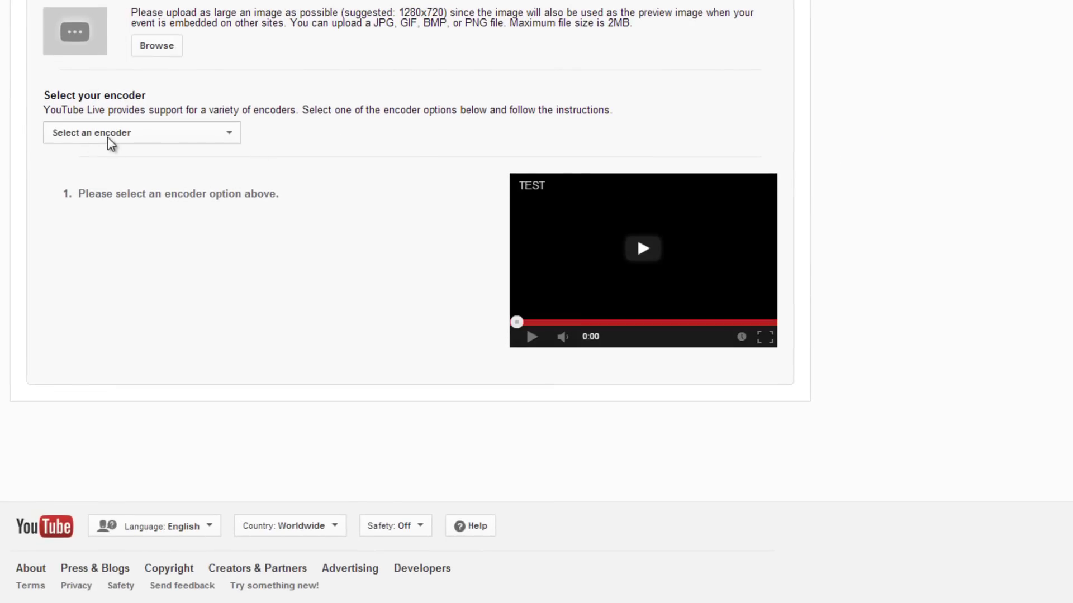
# Step: Choose Other encoders as the encoder option for the TEST event
pyautogui.click(152, 139)
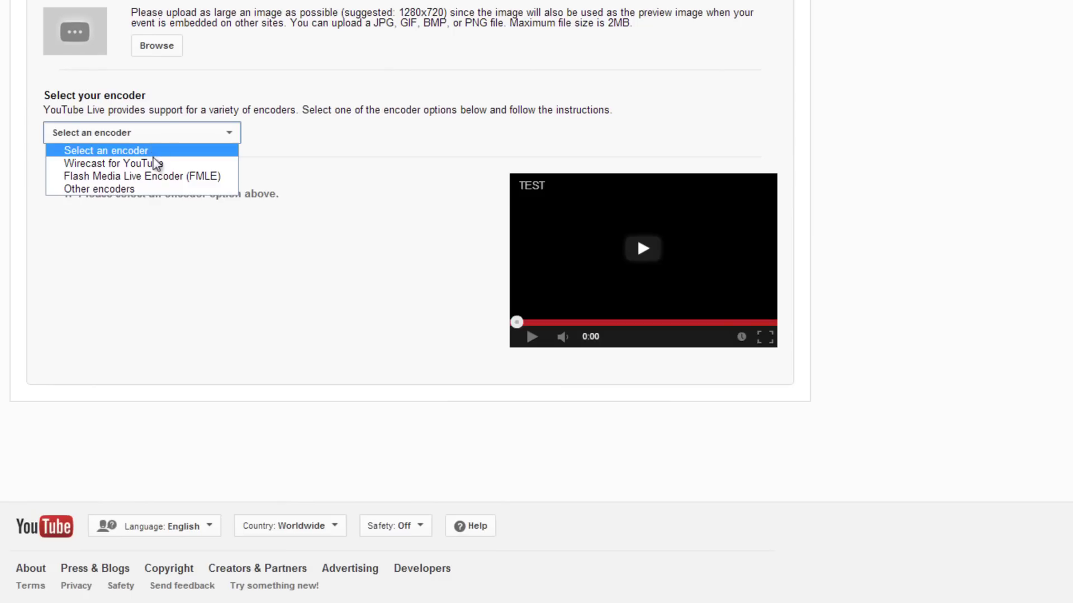
pyautogui.click(124, 191)
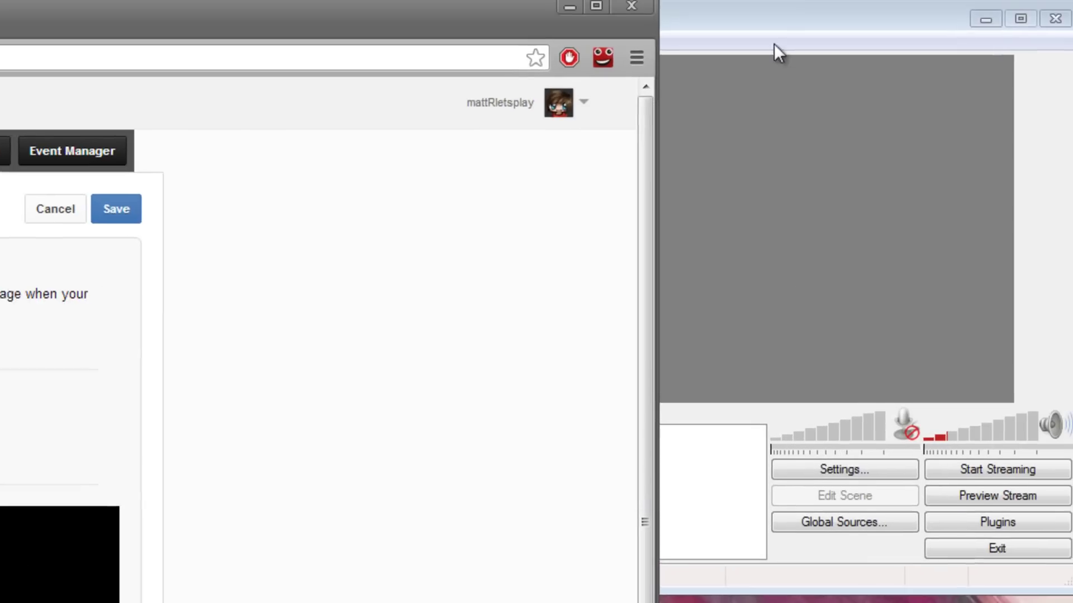
# Step: Switch to Open Broadcaster Software and clear the existing server address and stream key in its broadcast settings
pyautogui.click(773, 45)
pyautogui.click(372, 45)
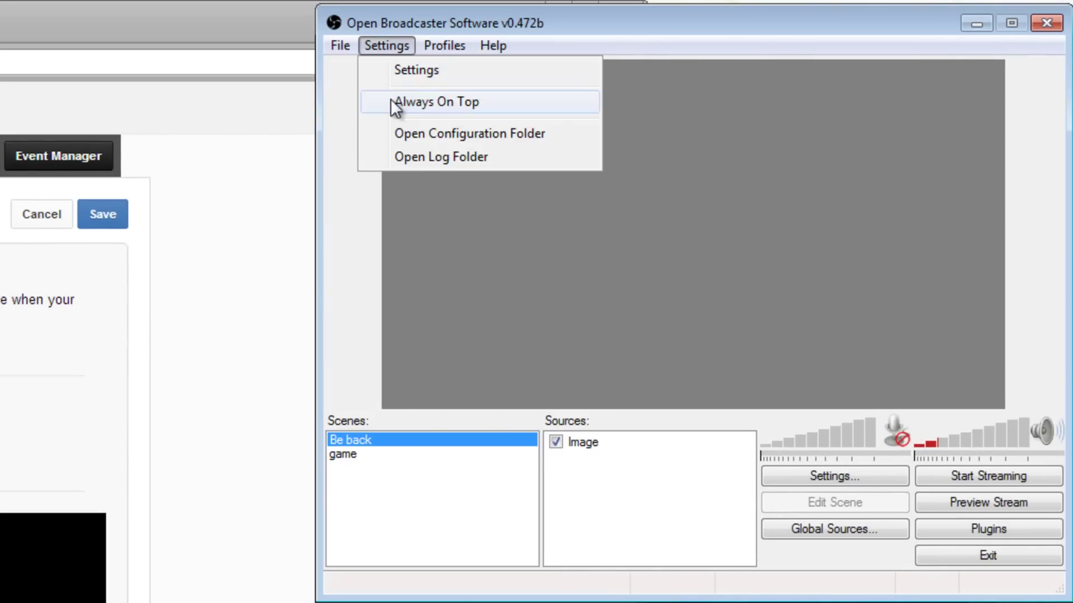
pyautogui.click(390, 78)
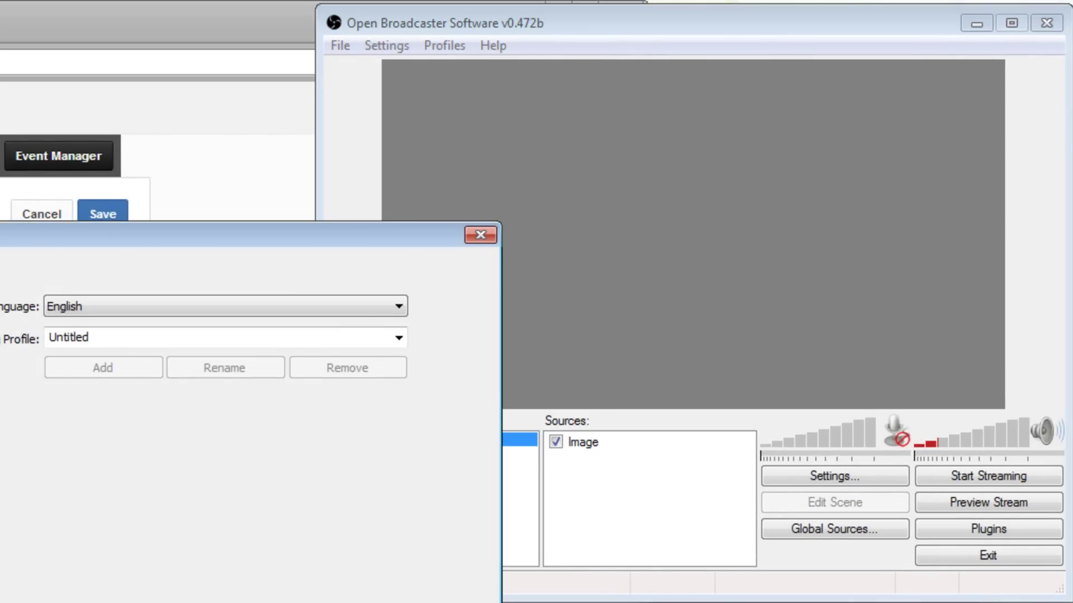
pyautogui.click(0, 278)
pyautogui.click(0, 291)
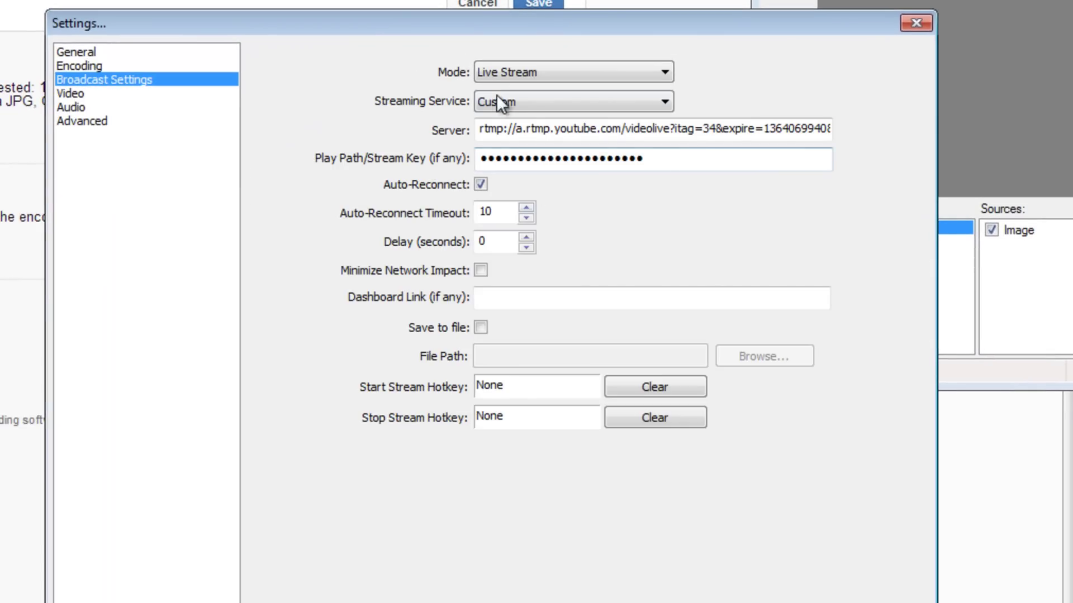
pyautogui.doubleClick(482, 133)
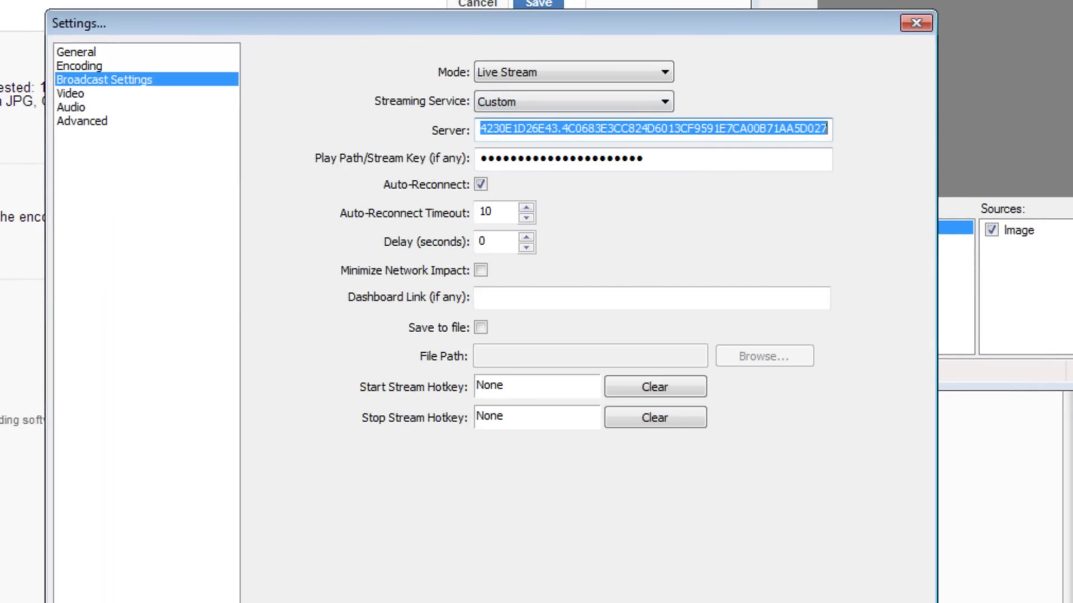
pyautogui.press('BackSpace')
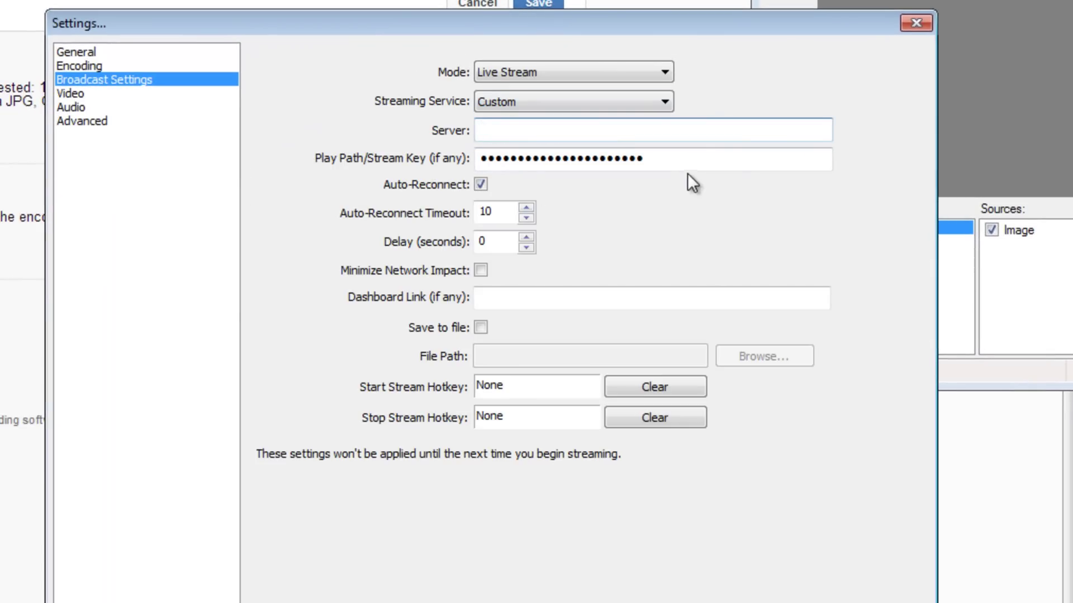
pyautogui.moveTo(690, 152); pyautogui.dragTo(401, 145)
pyautogui.press('BackSpace')
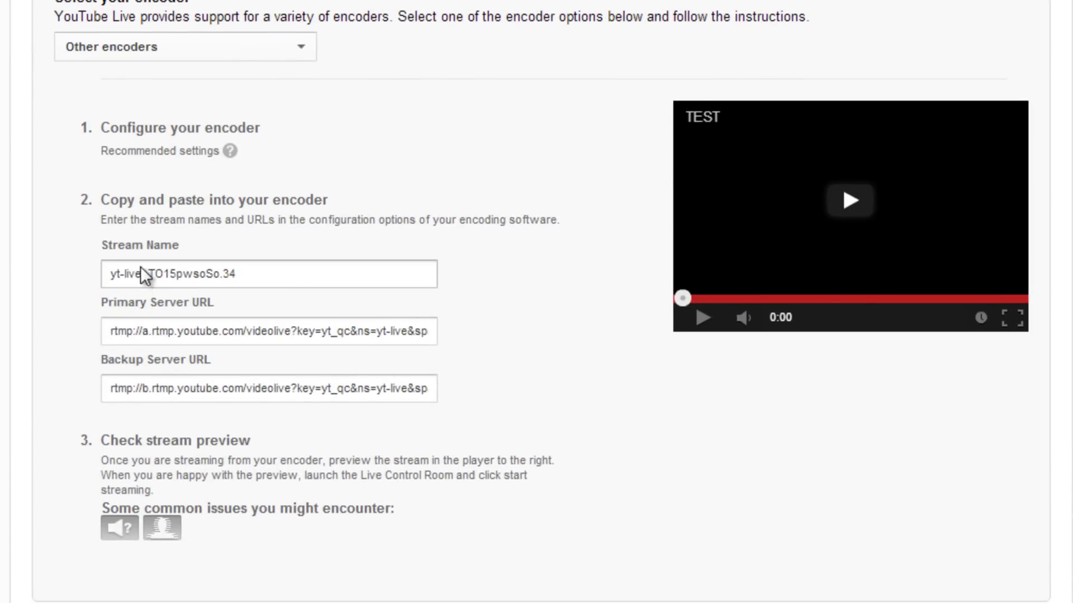
# Step: Copy the event's stream name from YouTube and paste it as the stream key in the Open Broadcaster Software broadcast settings
pyautogui.click(179, 267)
pyautogui.rightClick(179, 268)
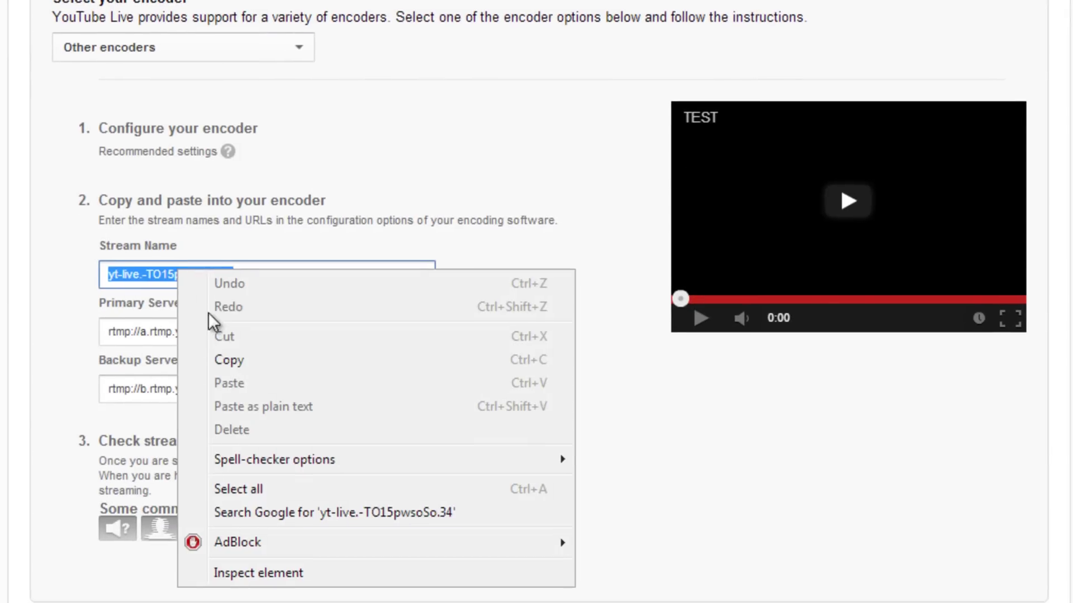
pyautogui.click(229, 360)
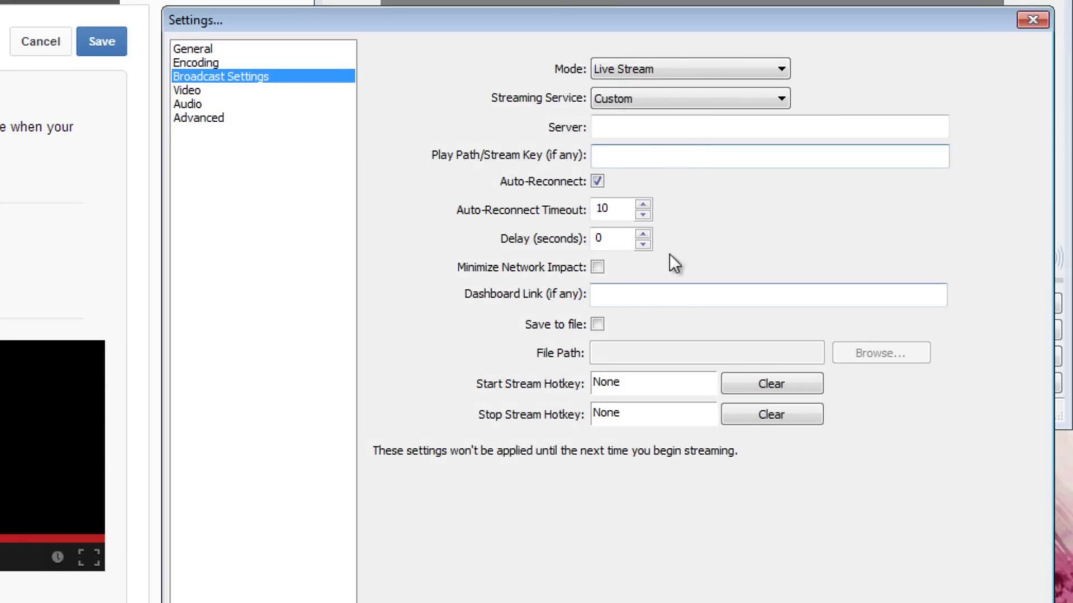
pyautogui.click(651, 151)
pyautogui.rightClick(627, 158)
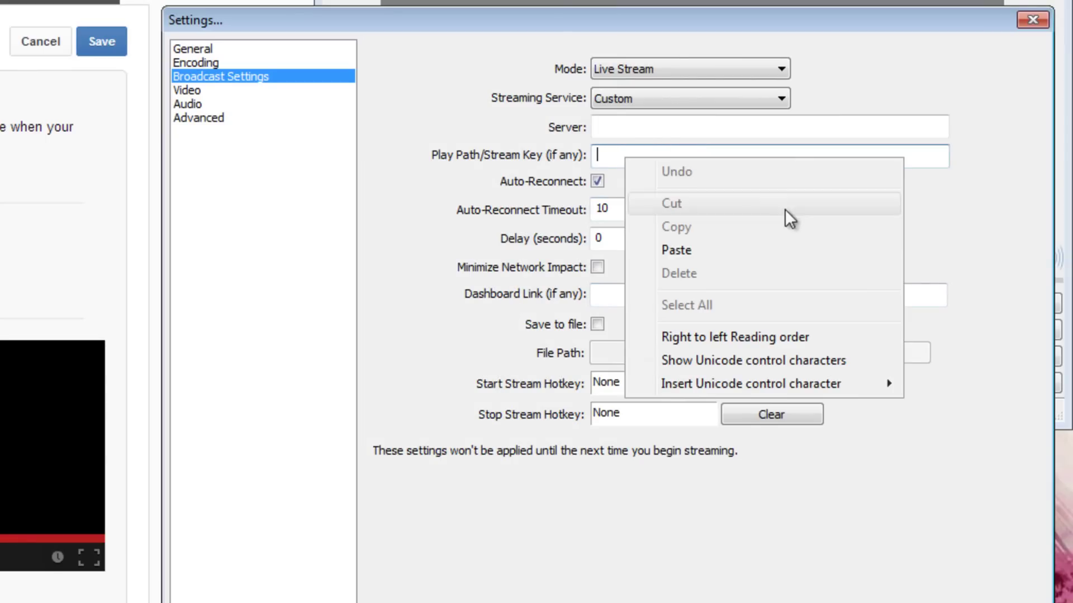
pyautogui.click(682, 250)
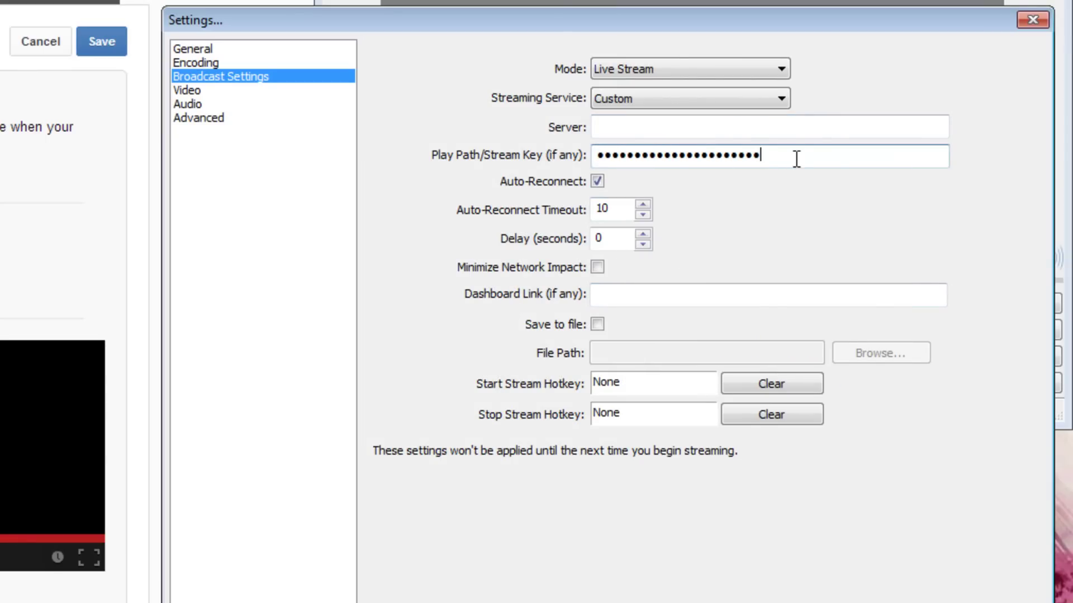
pyautogui.moveTo(795, 158); pyautogui.dragTo(503, 161)
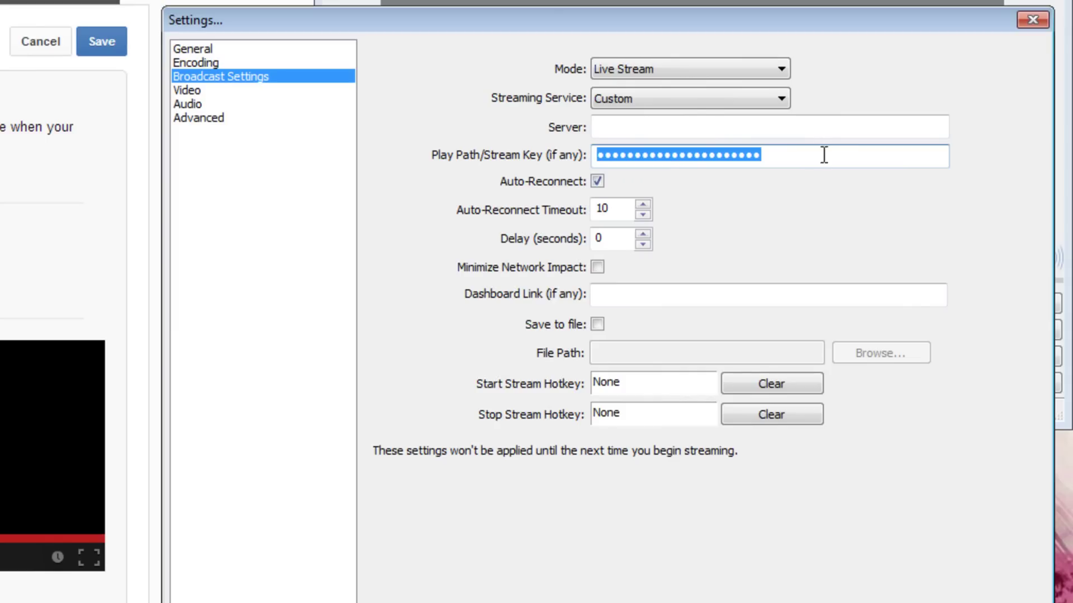
pyautogui.click(783, 150)
pyautogui.moveTo(782, 151); pyautogui.dragTo(433, 173)
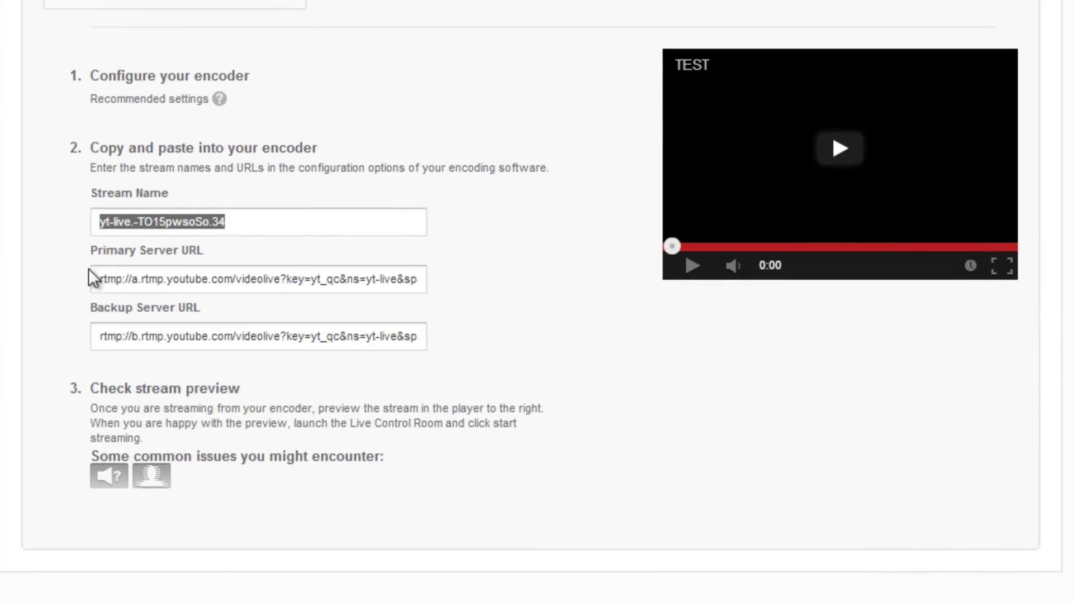
# Step: Copy the event's primary server URL from YouTube and paste it as the server in the Open Broadcaster Software broadcast settings
pyautogui.click(159, 283)
pyautogui.rightClick(162, 280)
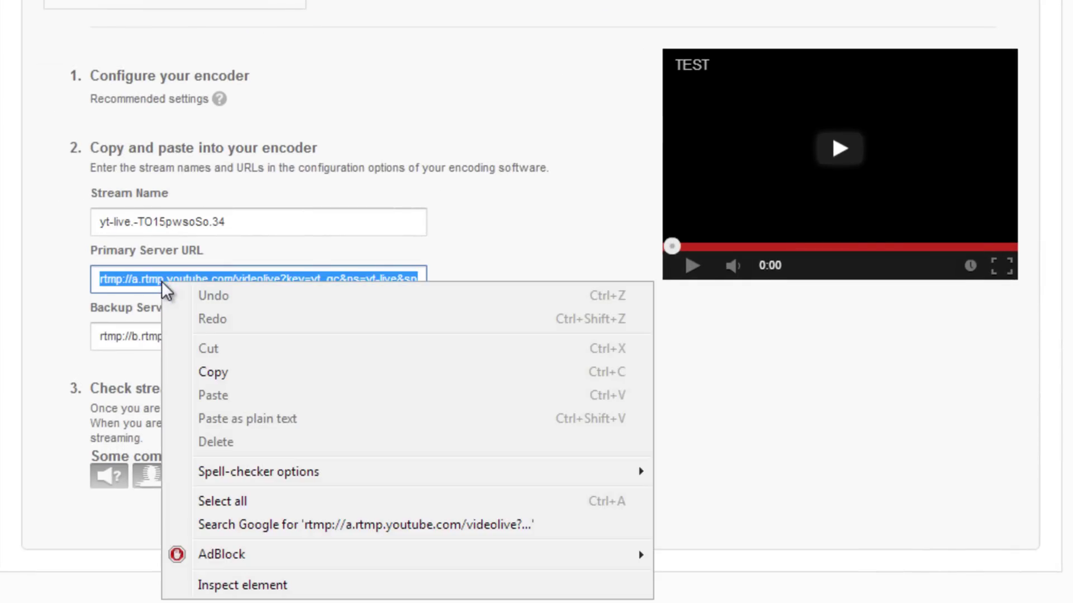
pyautogui.click(210, 371)
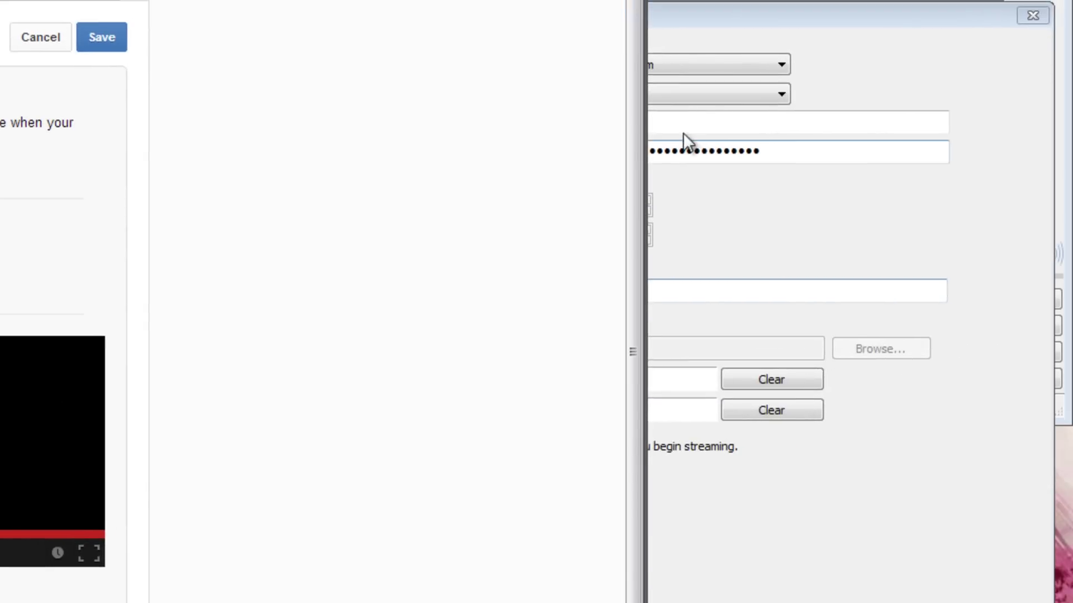
pyautogui.click(691, 120)
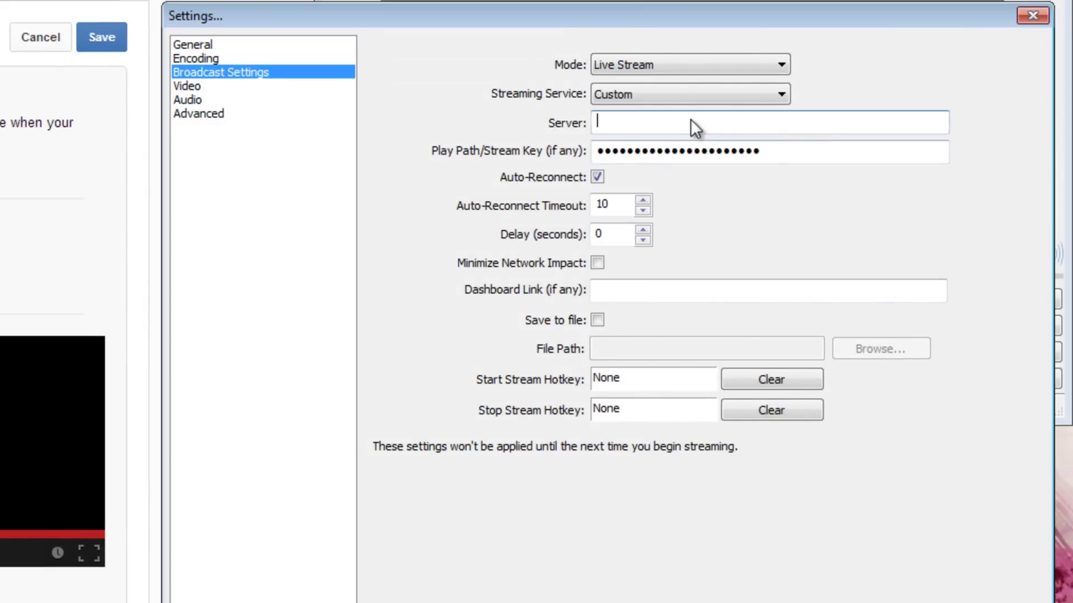
pyautogui.rightClick(691, 121)
pyautogui.click(735, 207)
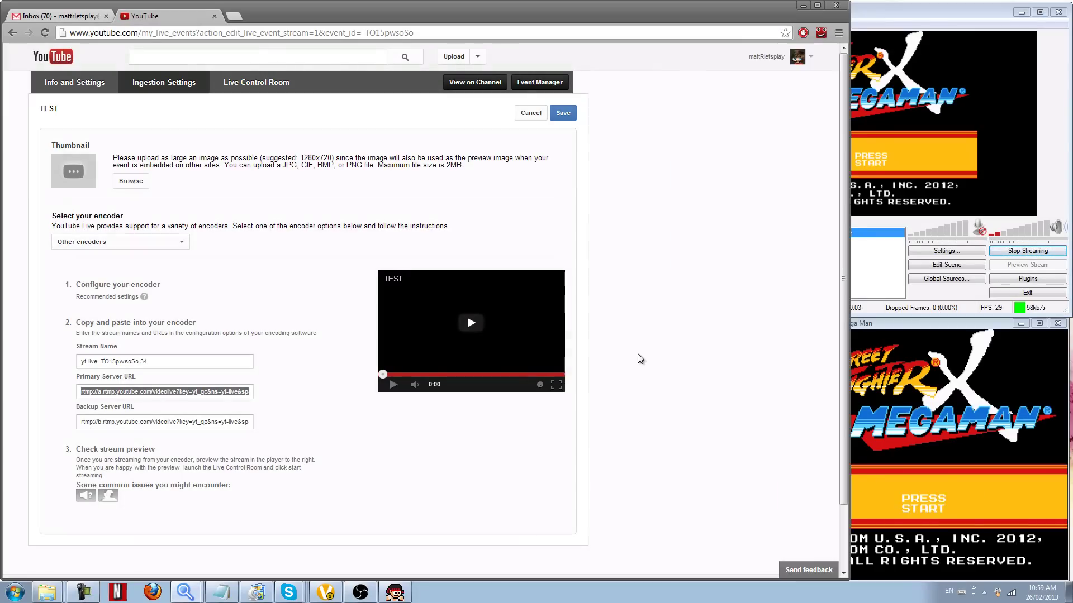
# Step: Narrow the browser window to uncover the Open Broadcaster Software and game windows beside it
pyautogui.moveTo(849, 158); pyautogui.dragTo(670, 162)
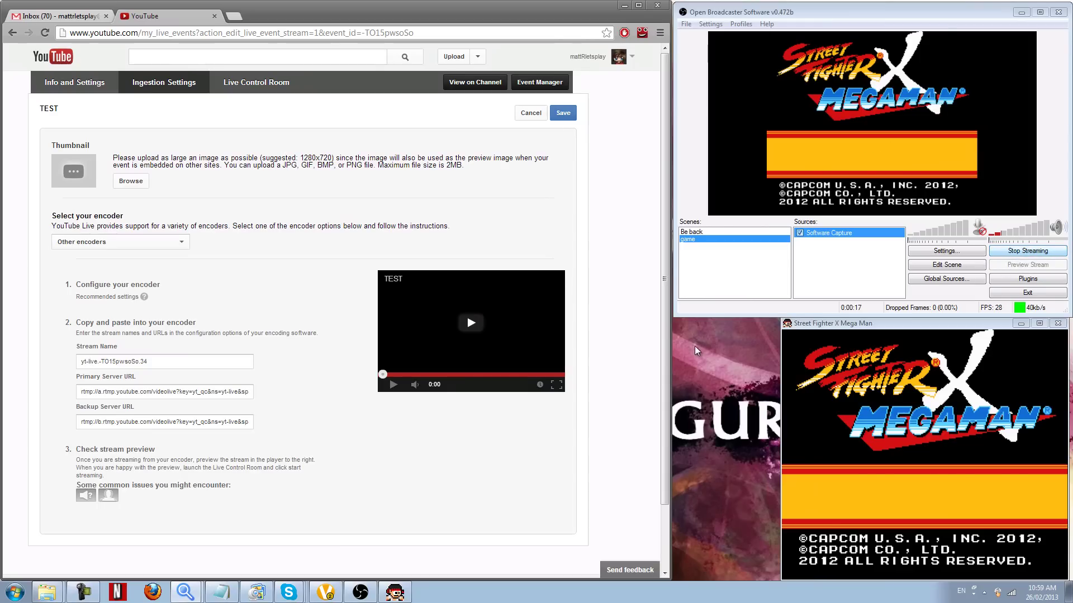
# Step: Play the stream preview in the ingestion settings and start streaming the TEST event from the Live Control Room
pyautogui.click(505, 307)
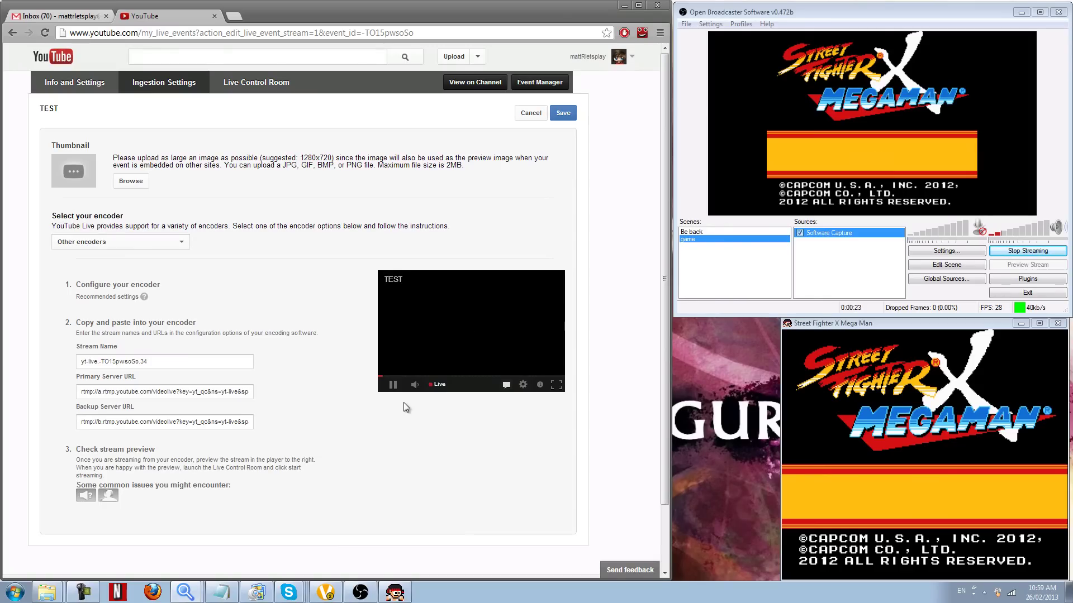
pyautogui.moveTo(414, 385)
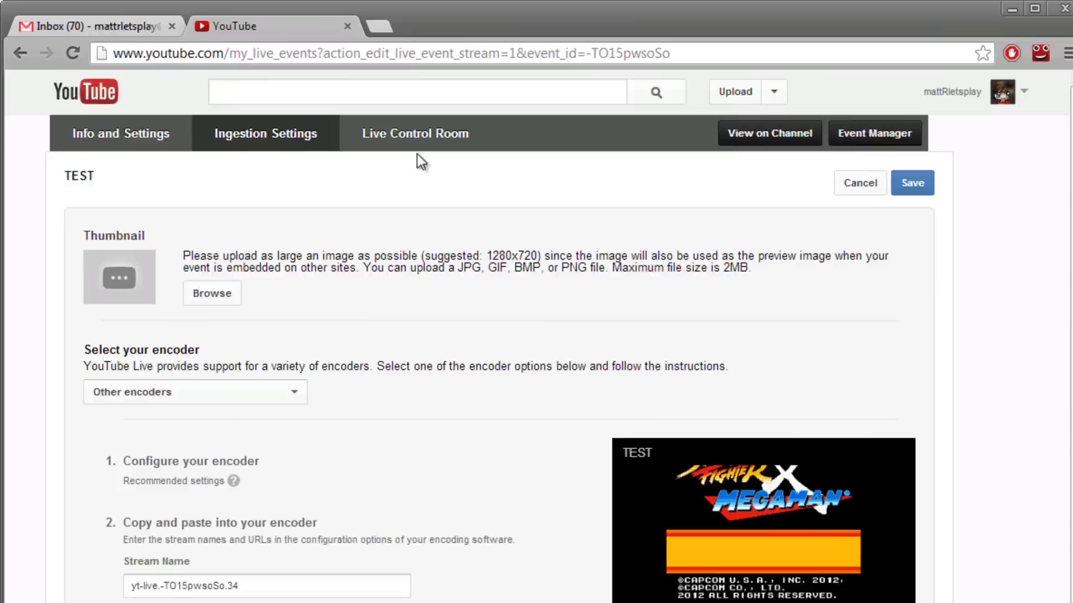
pyautogui.click(418, 146)
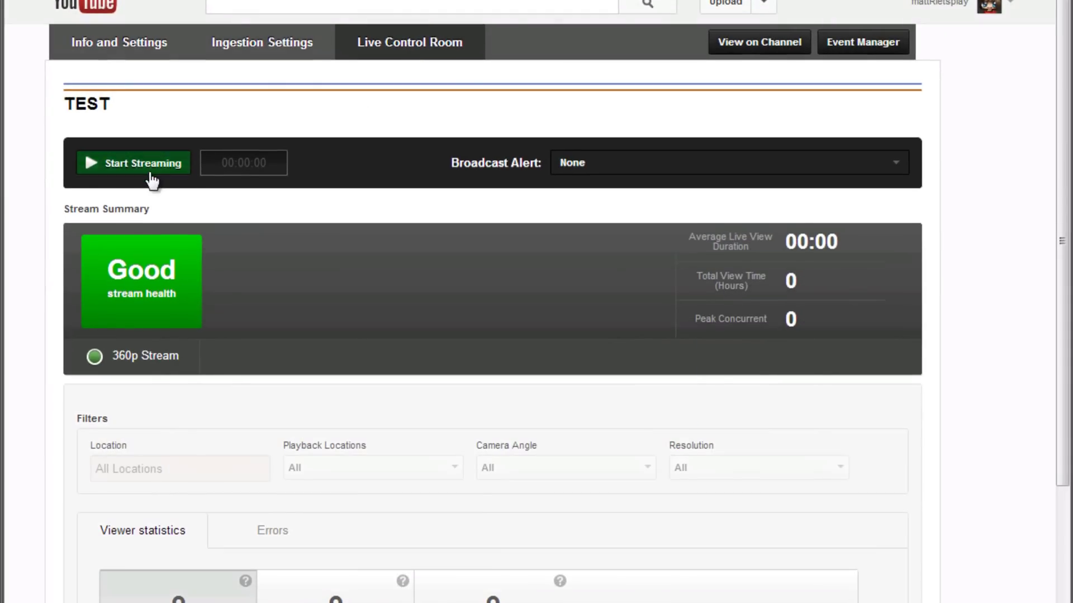
pyautogui.click(173, 234)
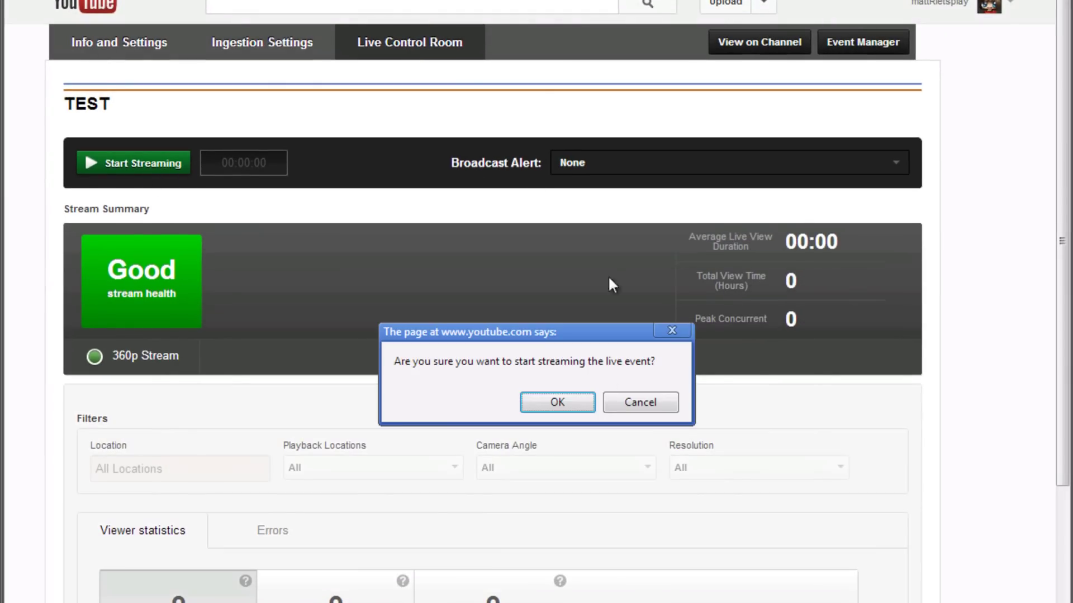
pyautogui.click(586, 400)
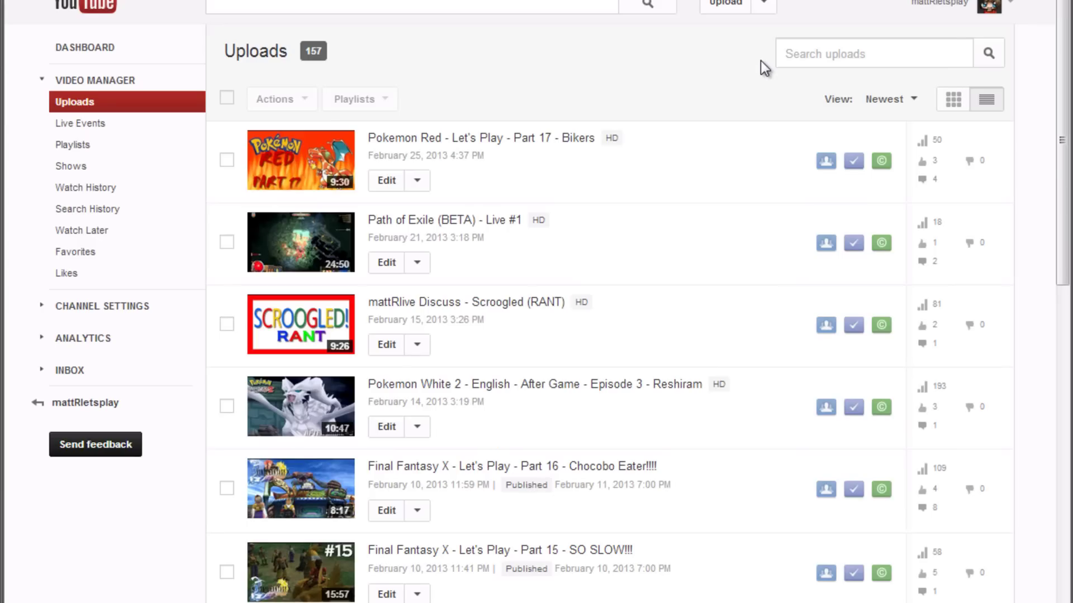
# Step: Open the watch page of the TEST event from the live events list in the video manager
pyautogui.click(87, 122)
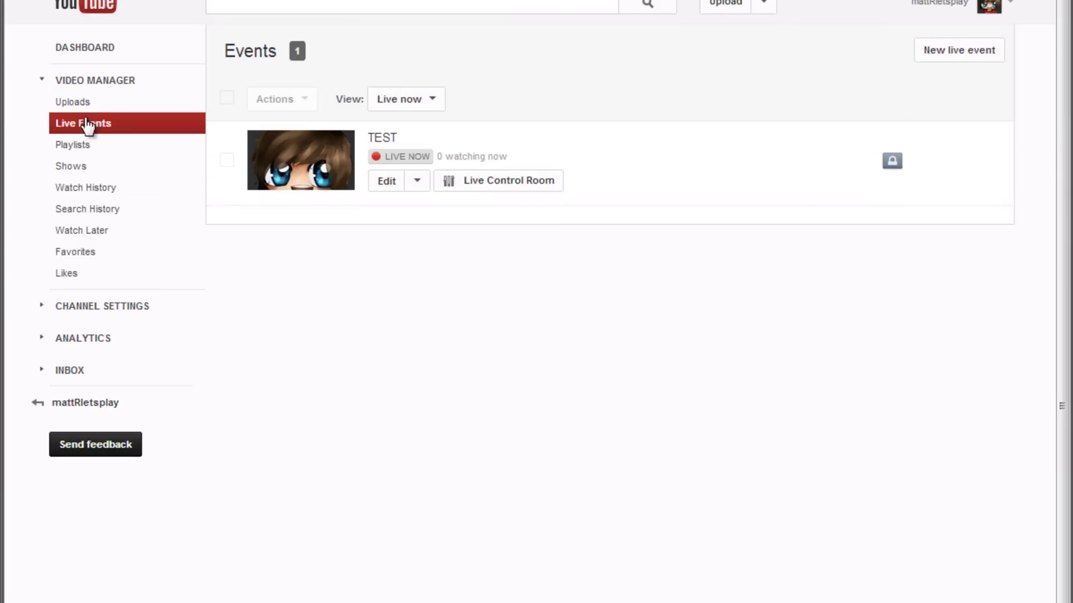
pyautogui.click(391, 140)
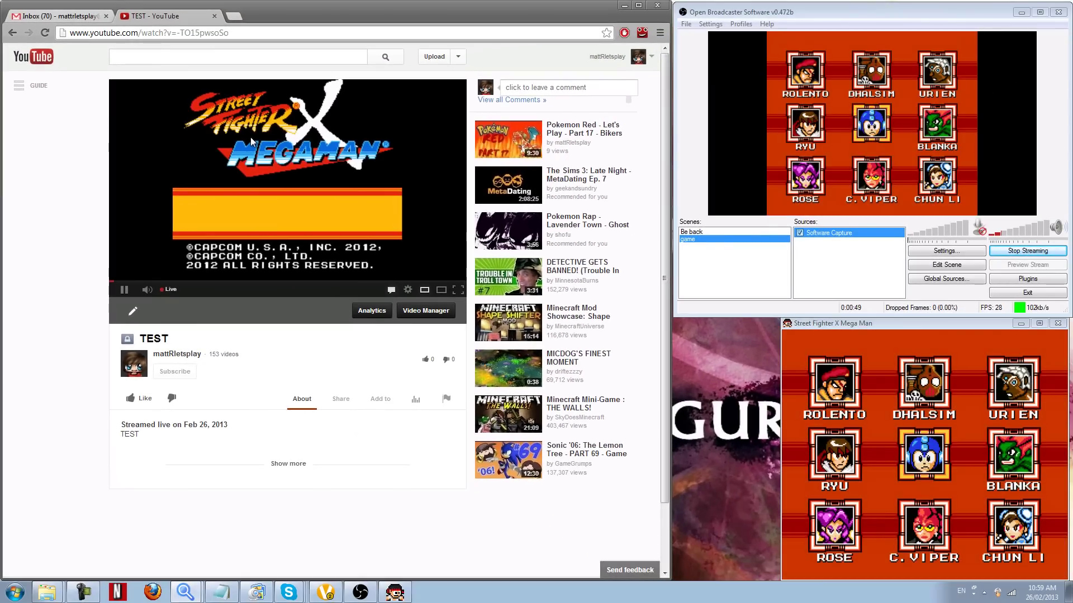
# Step: Switch to the Street Fighter X Mega Man game and play the Chun Li stage up to the first ladder, shooting ahead
pyautogui.click(895, 321)
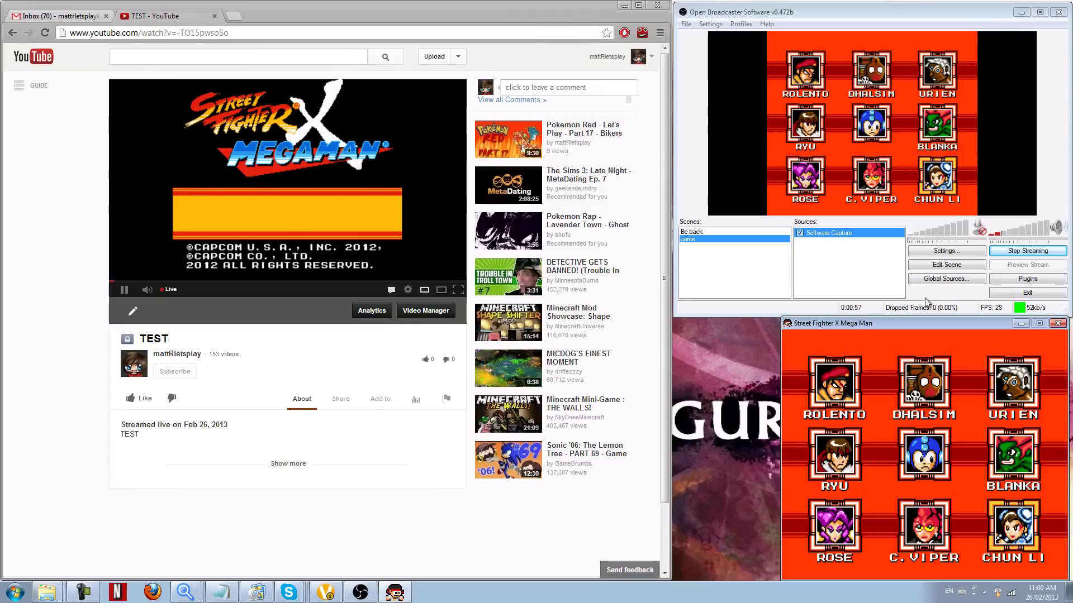
pyautogui.press('Return')
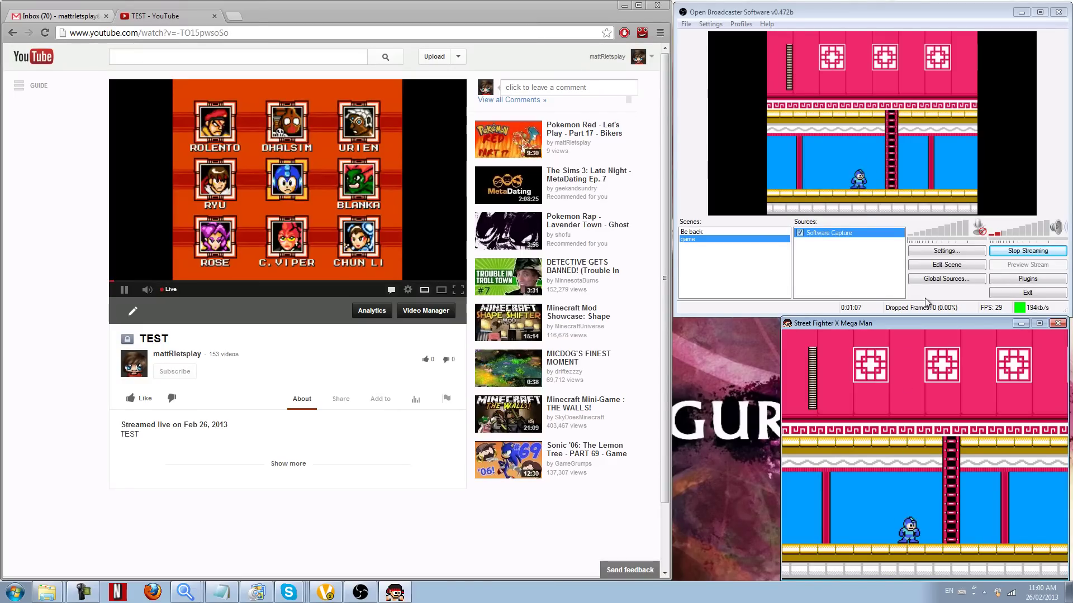
pyautogui.press('Right')
pyautogui.press('x')
pyautogui.press('Right')
pyautogui.press('x')
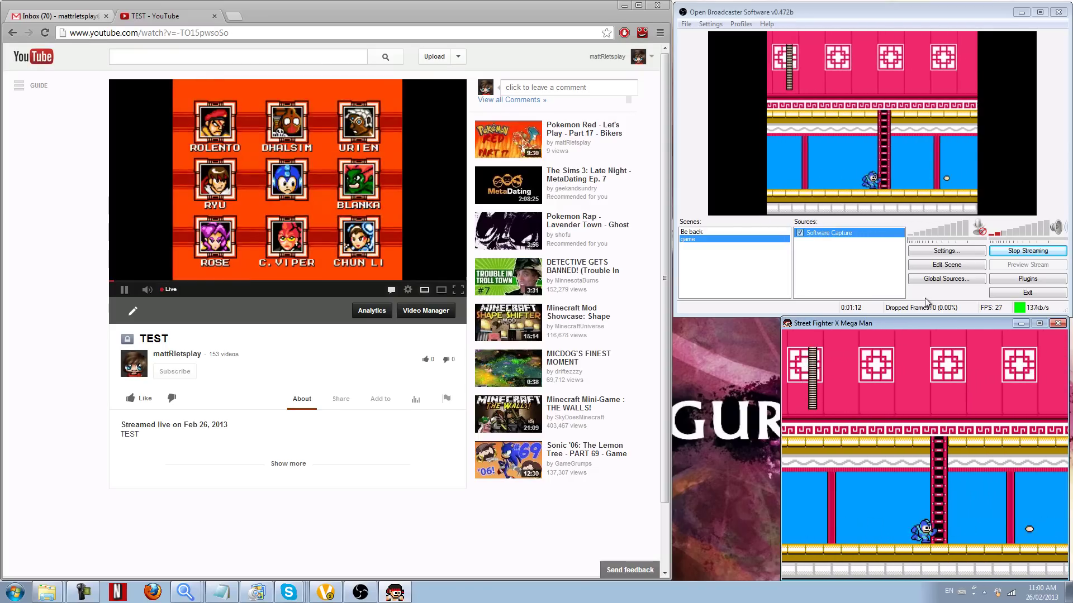
# Step: Take Mega Man over the upper walkway, down the yellow ladder and along the lower floor to the next ladder
pyautogui.press('Up')
pyautogui.press('Right')
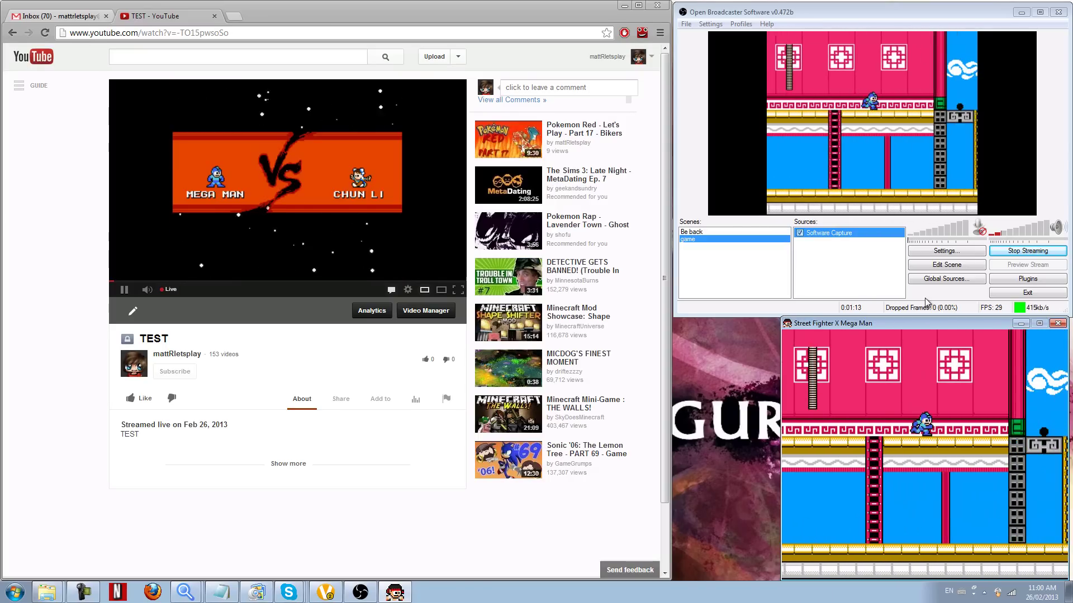
pyautogui.press('Right')
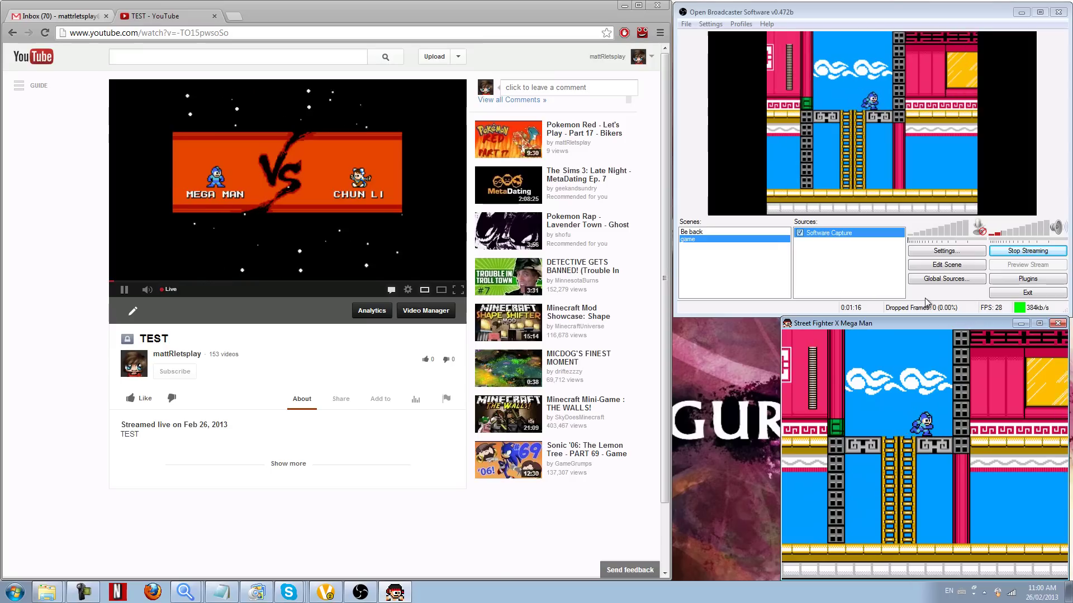
pyautogui.press('Down')
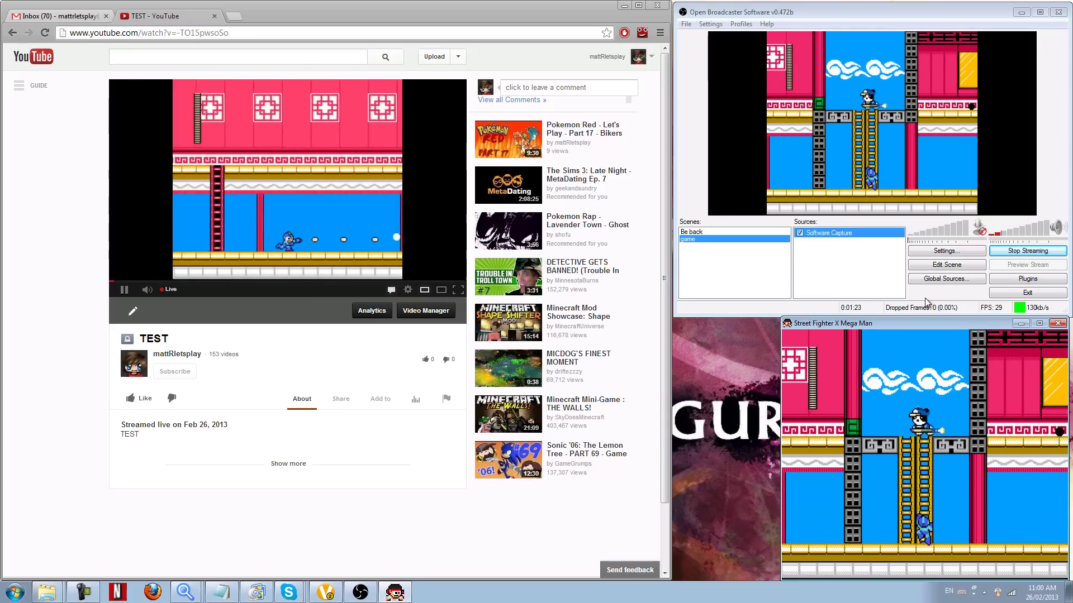
pyautogui.press('Right')
pyautogui.press('Right')
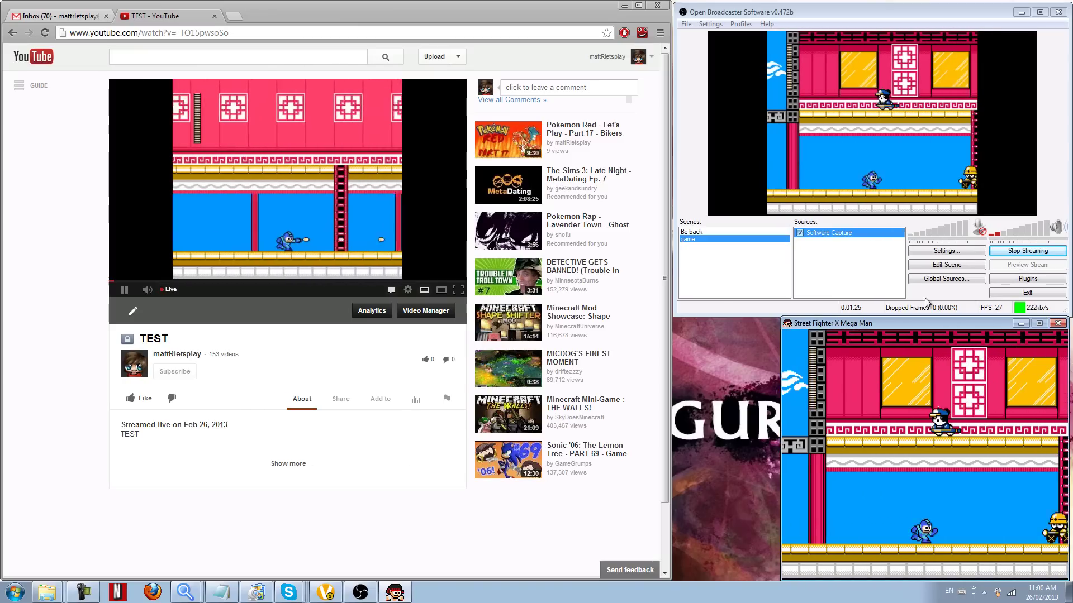
pyautogui.press('Right')
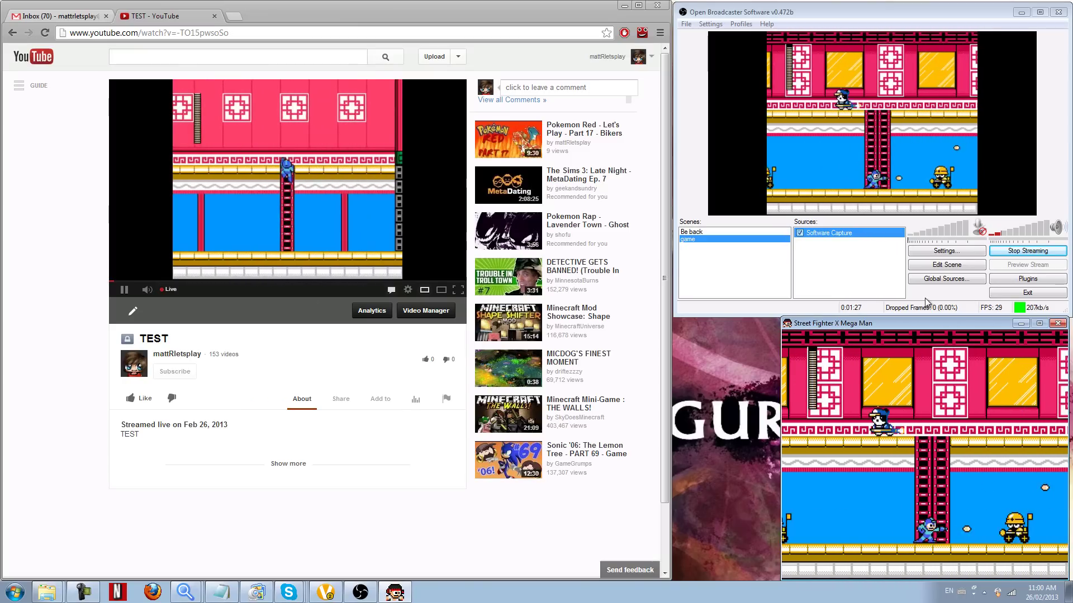